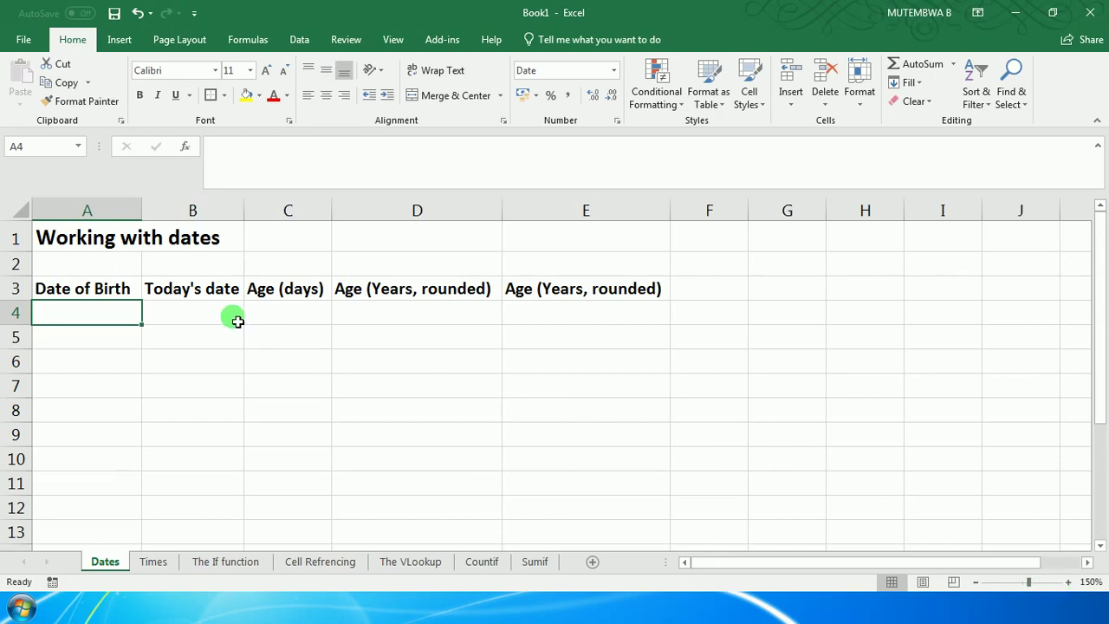
Step: Enter the formula =TODAY() in cell B4 under Today's date
click(188, 318)
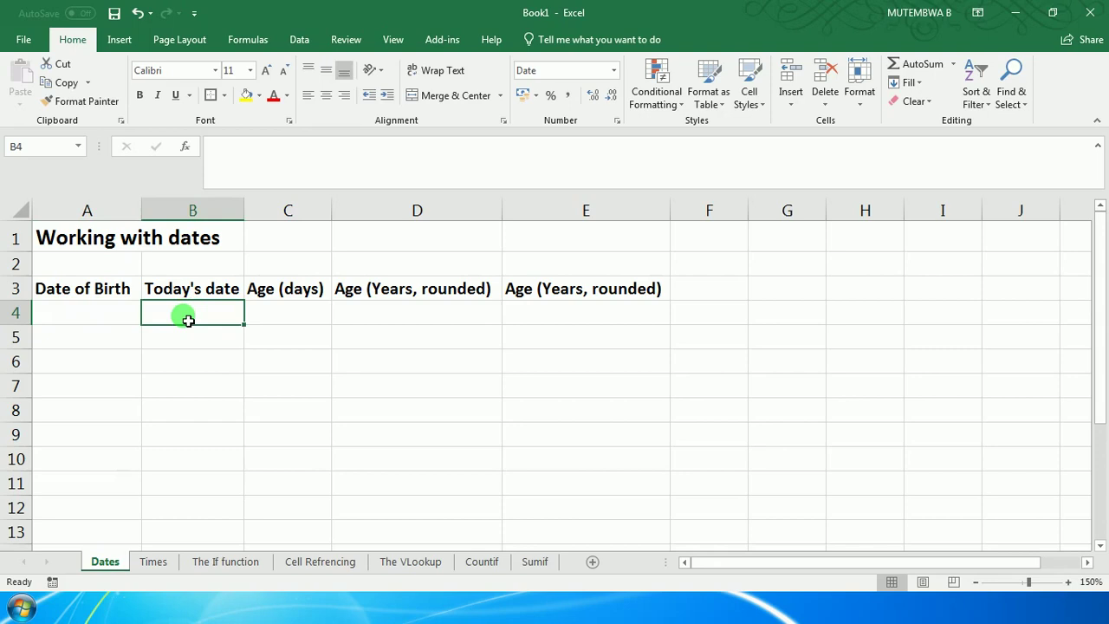
text(=)
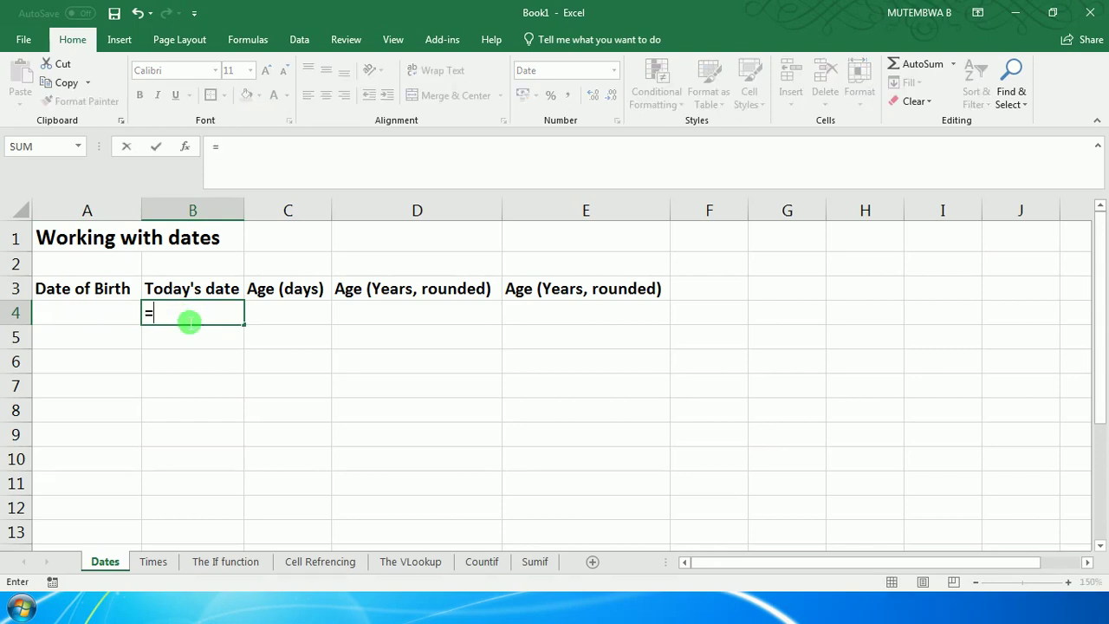
text(tod)
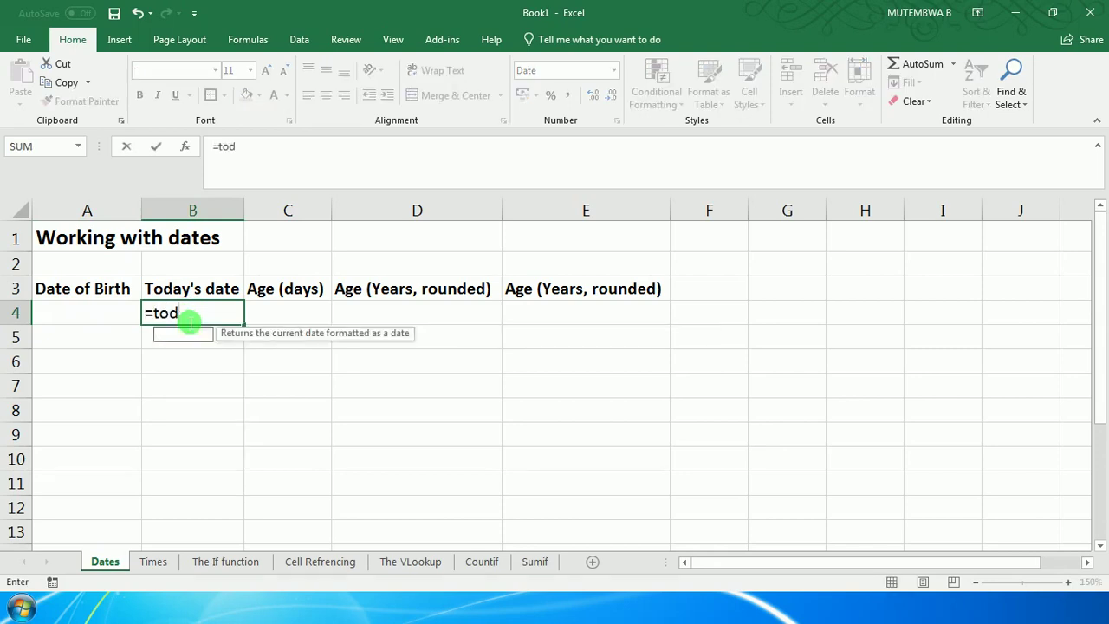
text(ay)
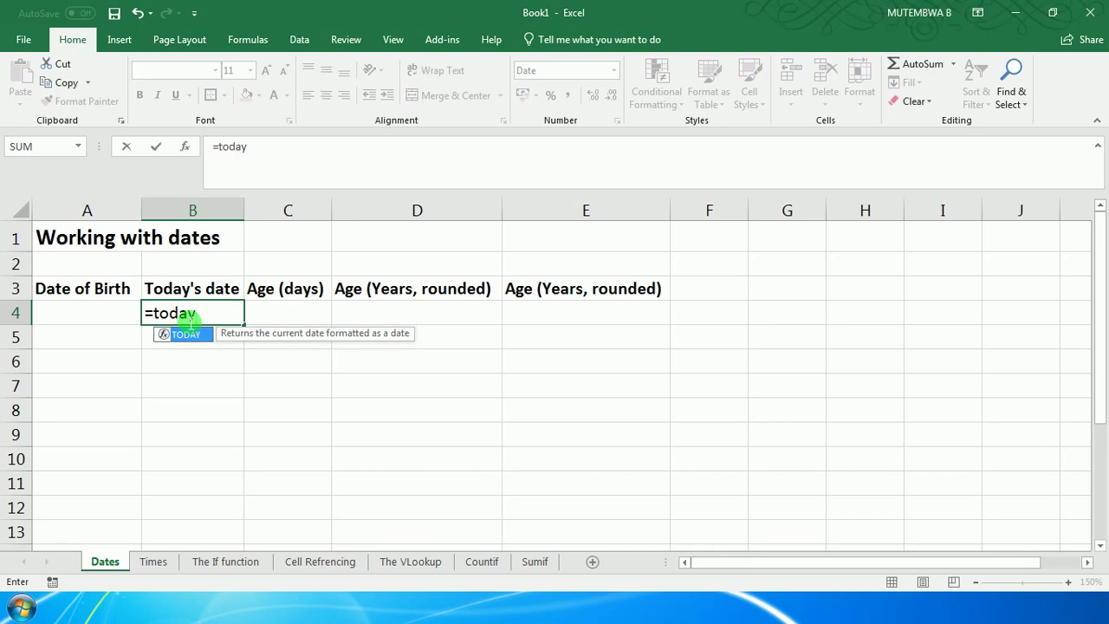
text(())
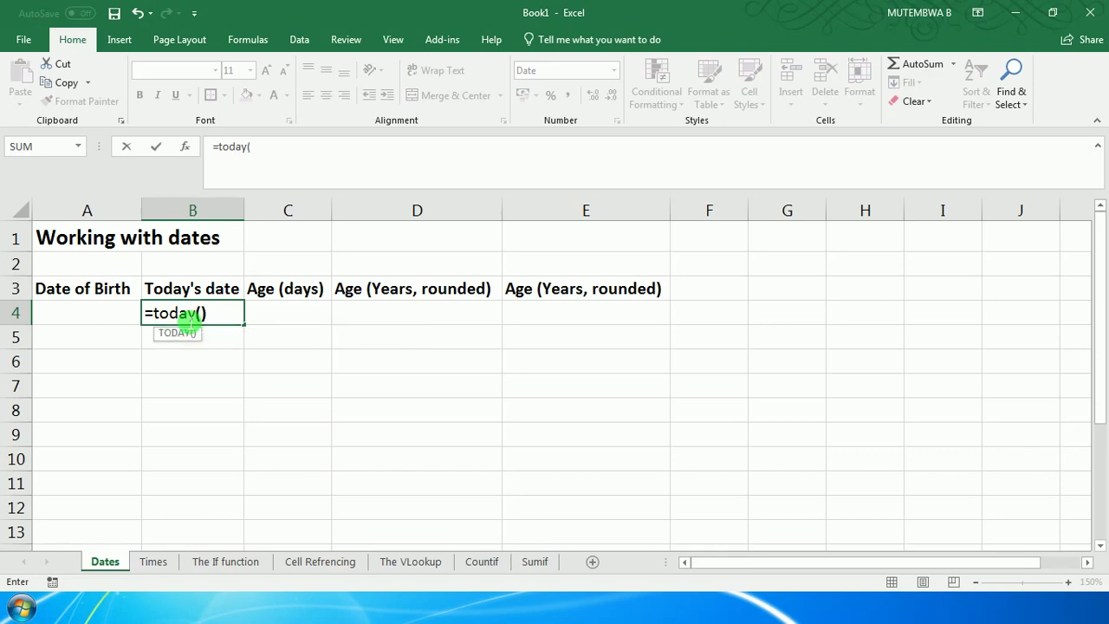
key(Return)
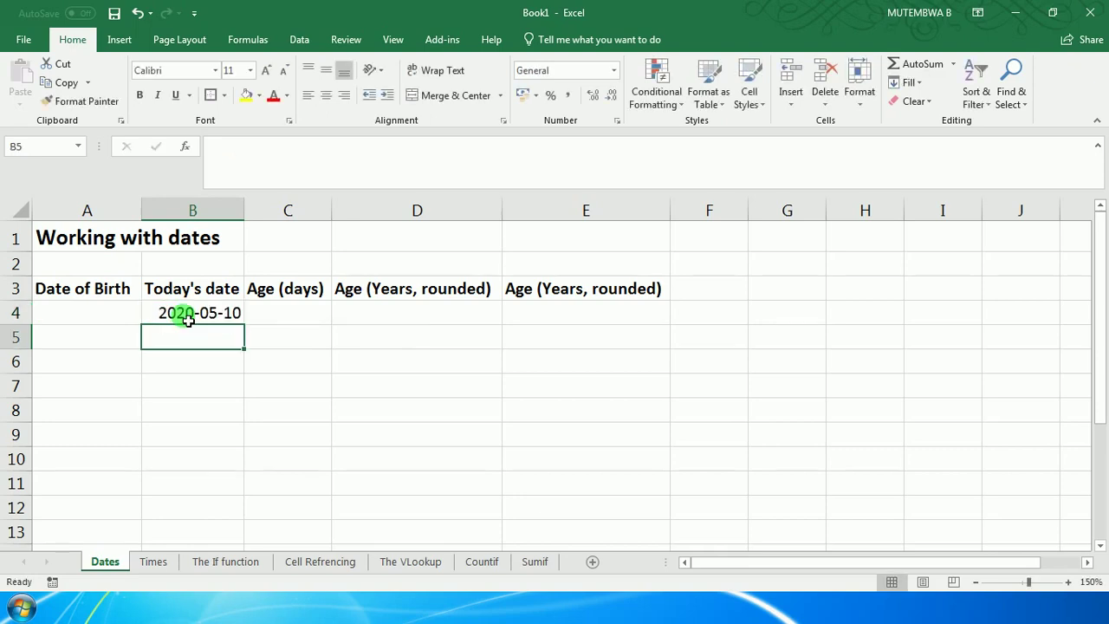
Step: Enter the date of birth in cell A4 in year-month-day form, and check the number format of both date cells
click(120, 314)
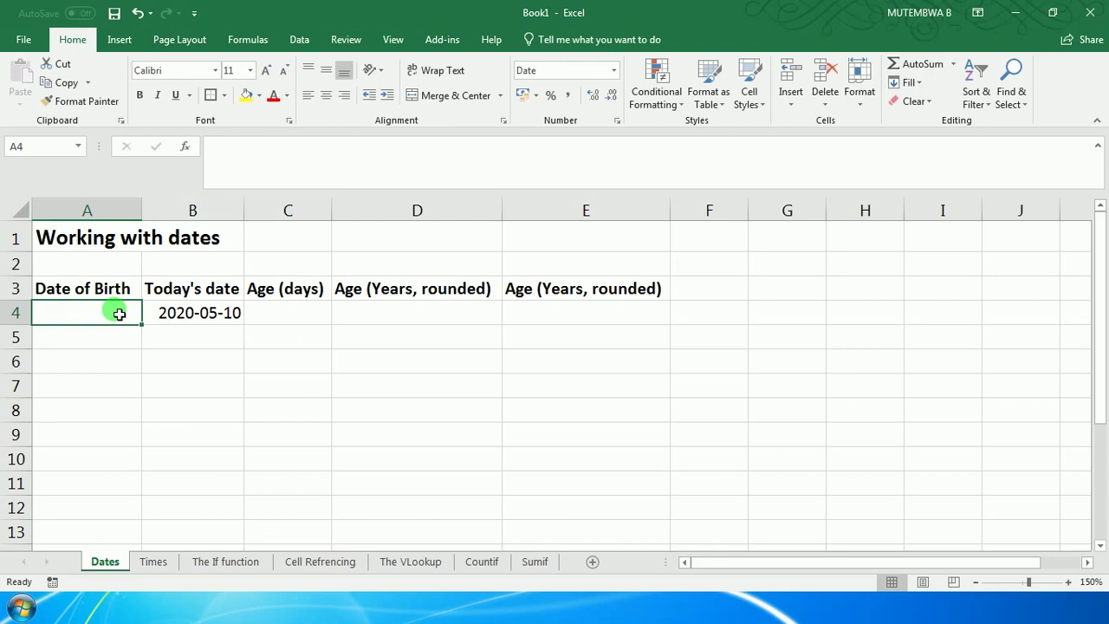
text(1997)
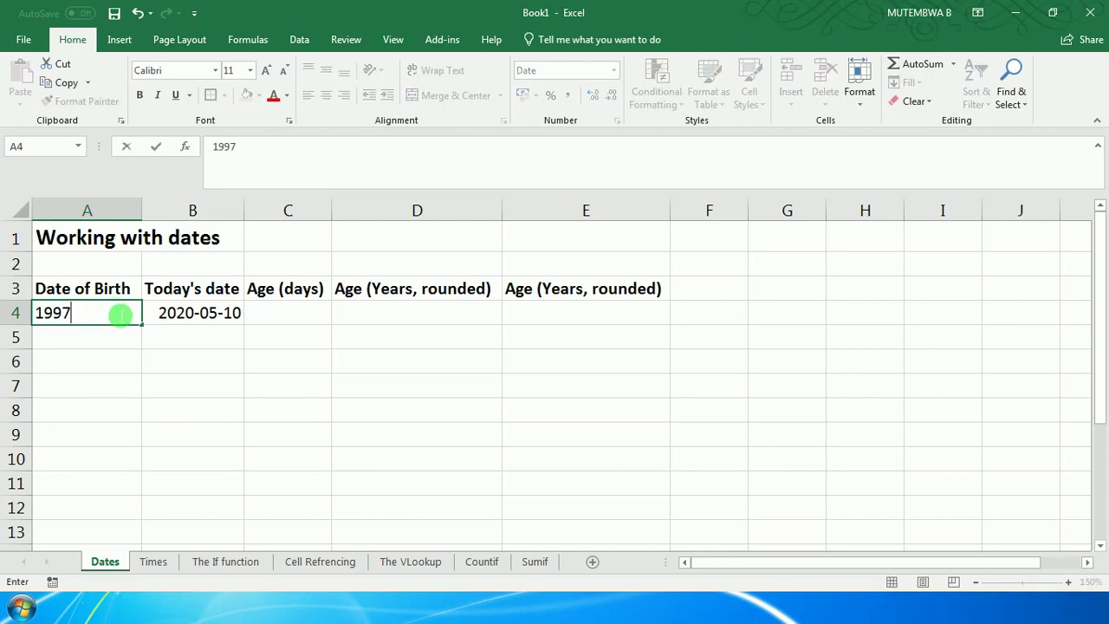
text(-06-20)
click(305, 322)
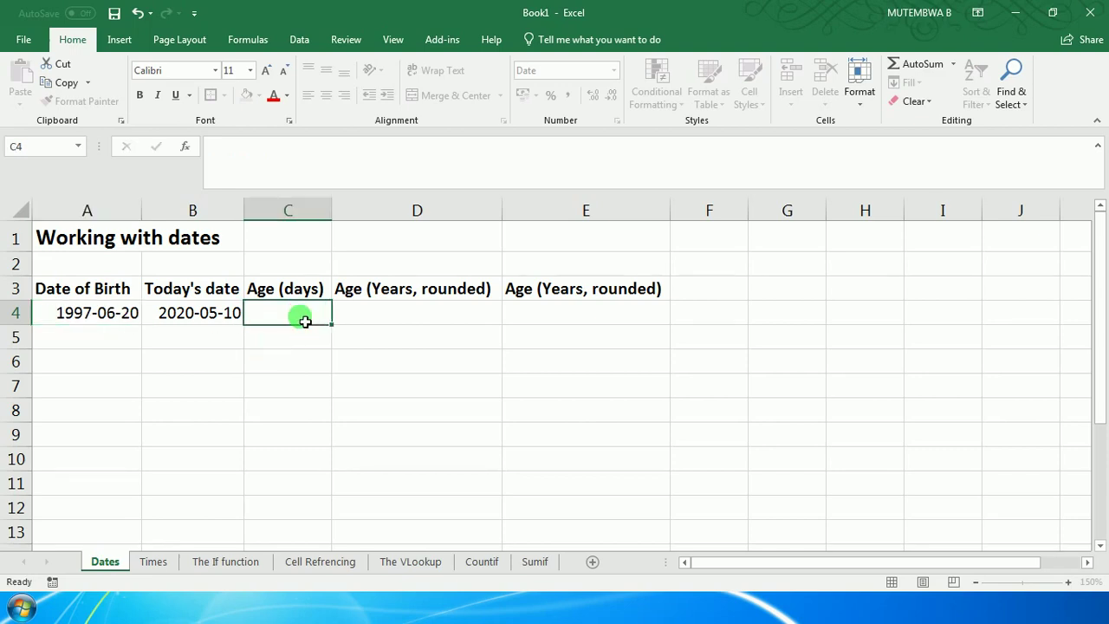
click(108, 314)
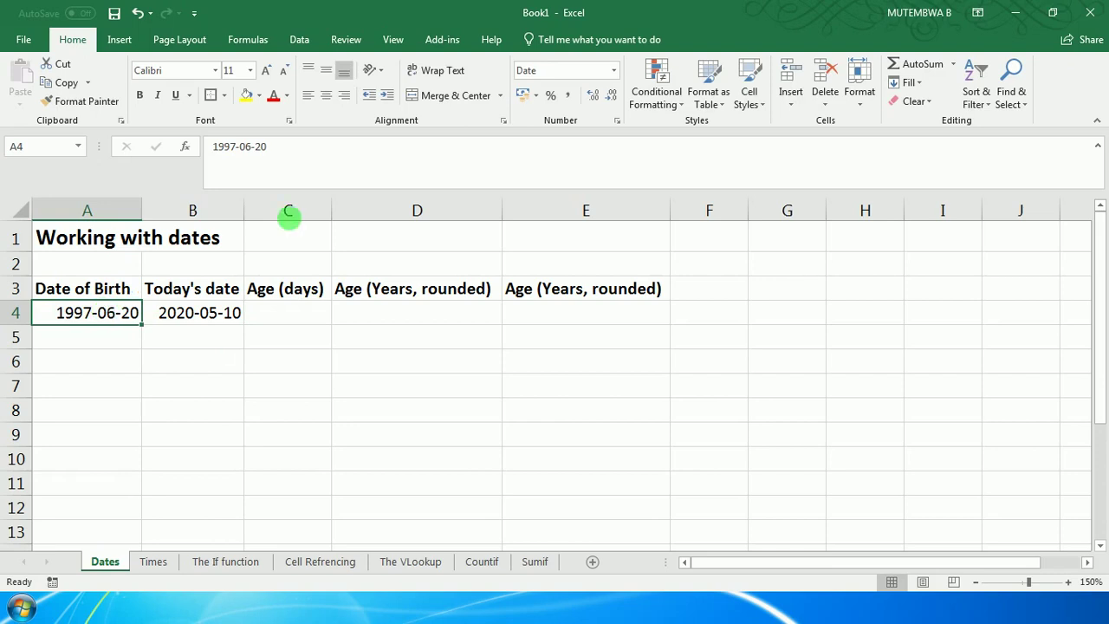
click(529, 71)
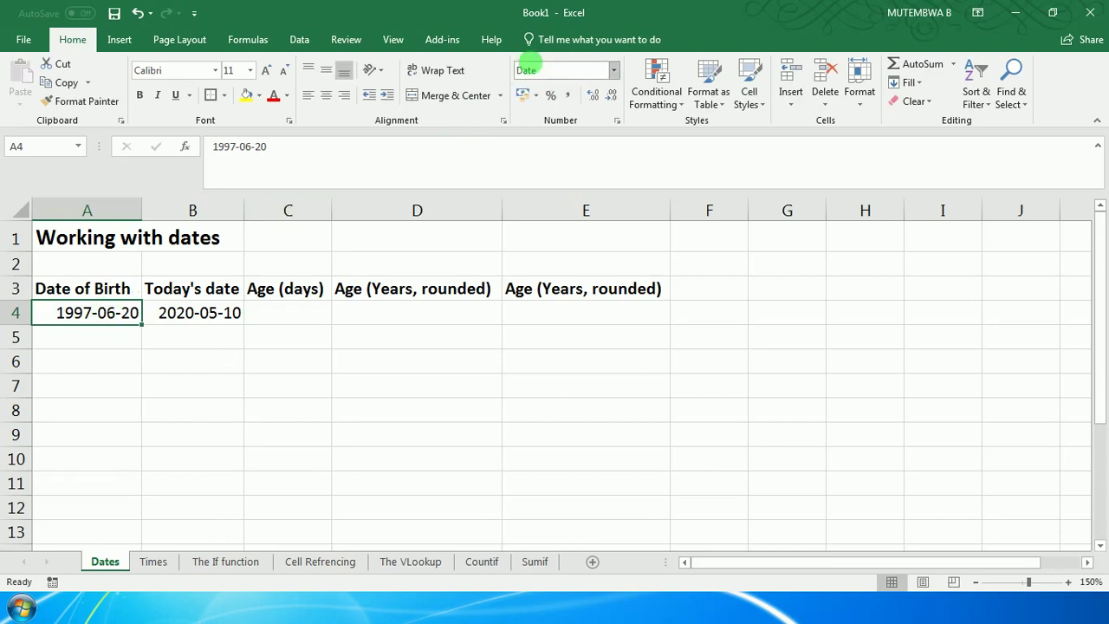
click(217, 314)
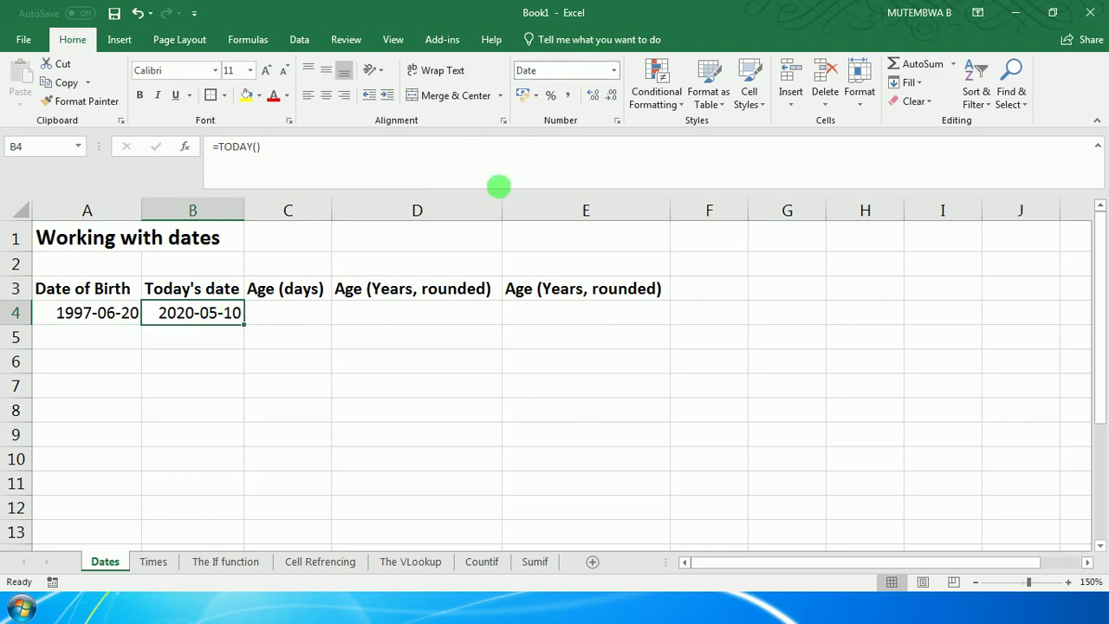
Step: Calculate the age in days in cell C4 with the formula =B4-A4
click(290, 320)
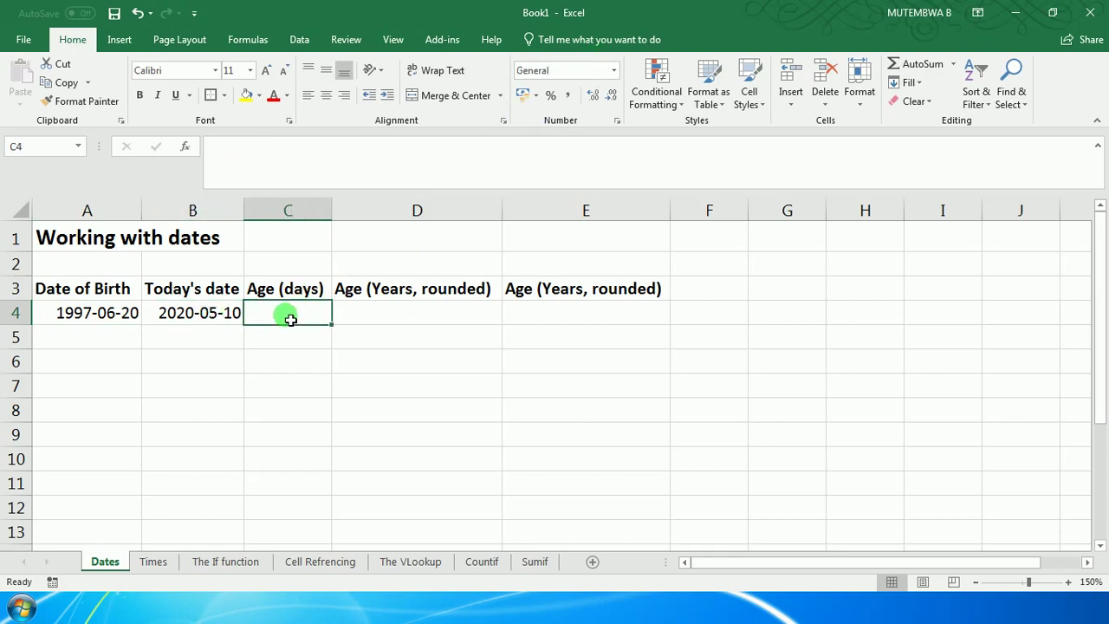
text(=)
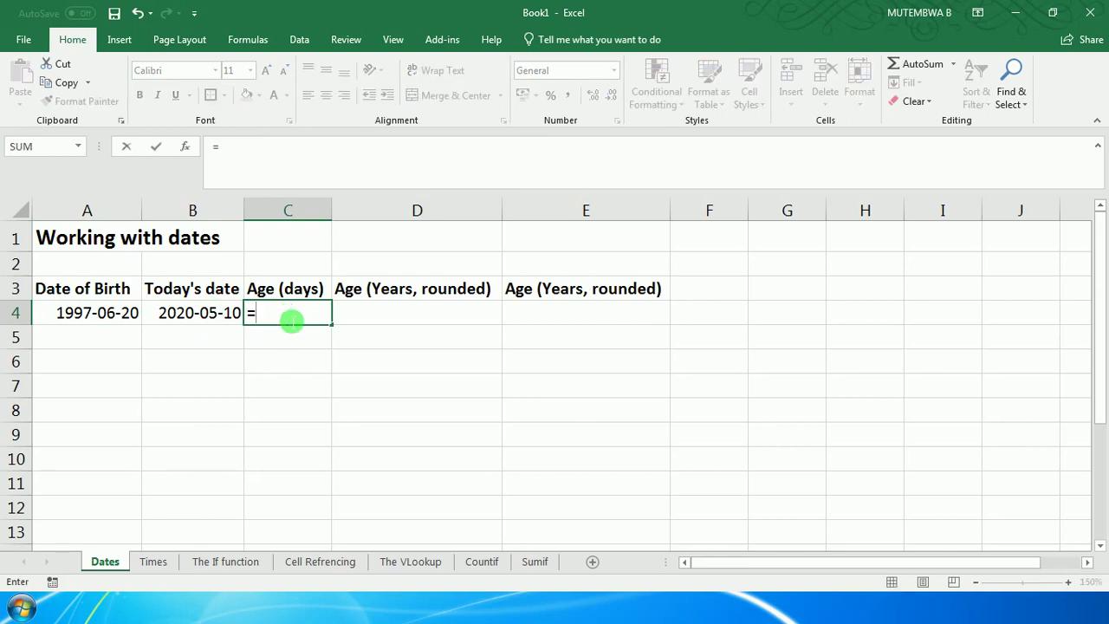
click(216, 317)
text(-)
click(126, 312)
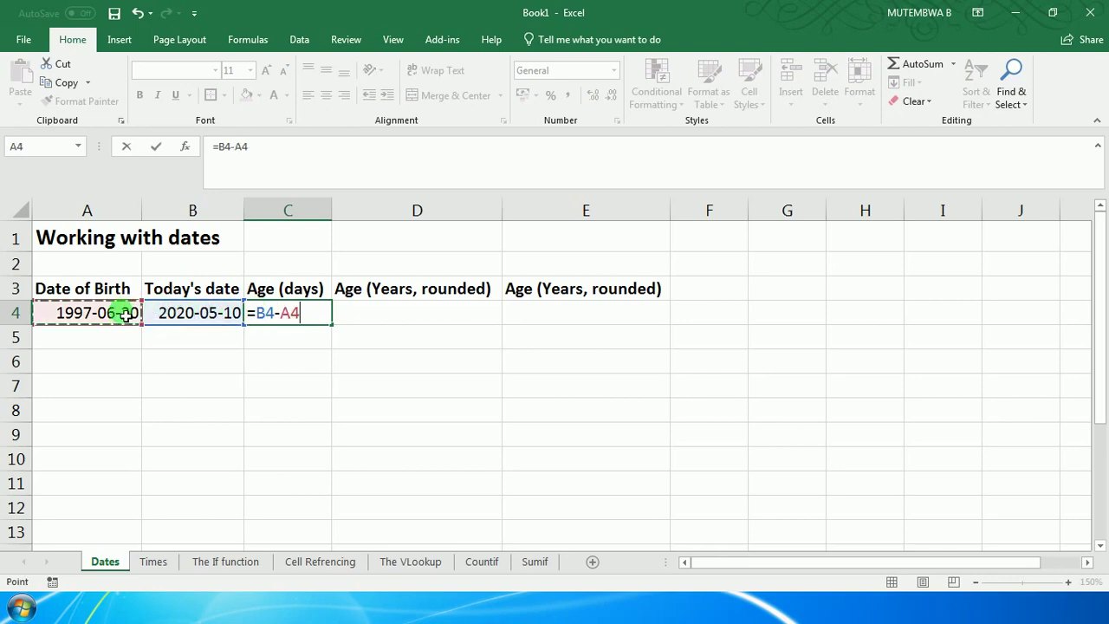
click(157, 148)
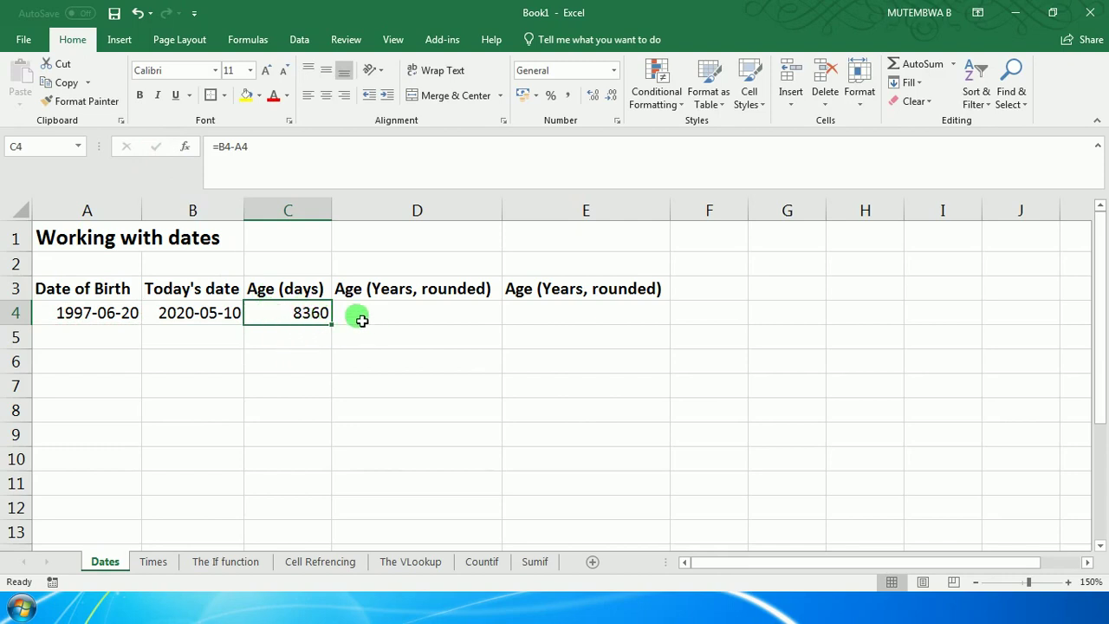
Step: Calculate the age in years in cell D4 with the formula =C4/365
click(362, 318)
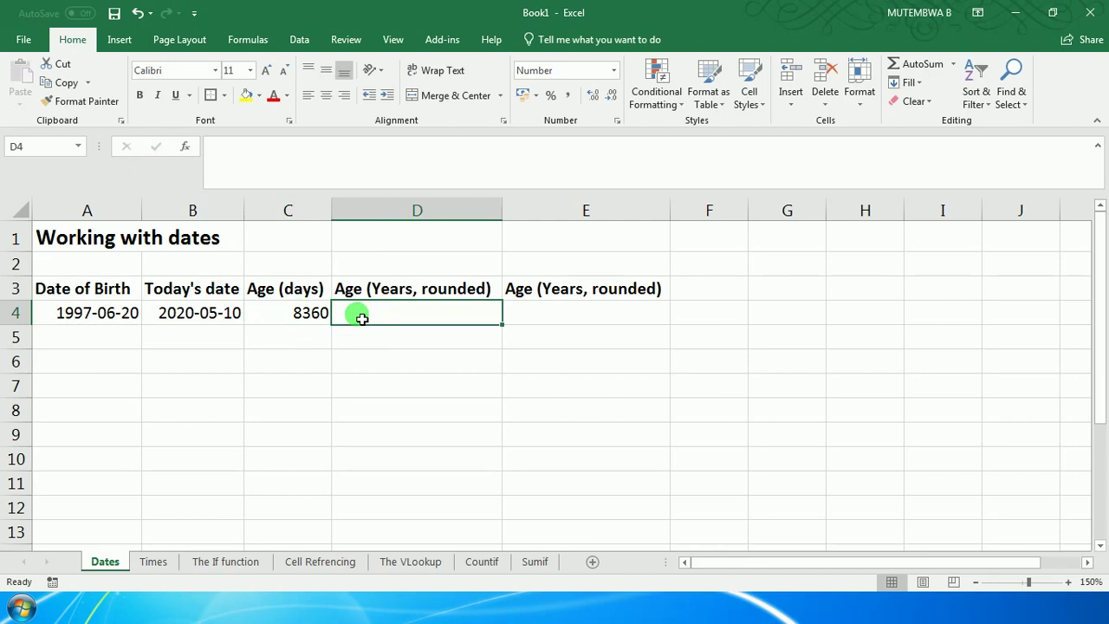
text(=)
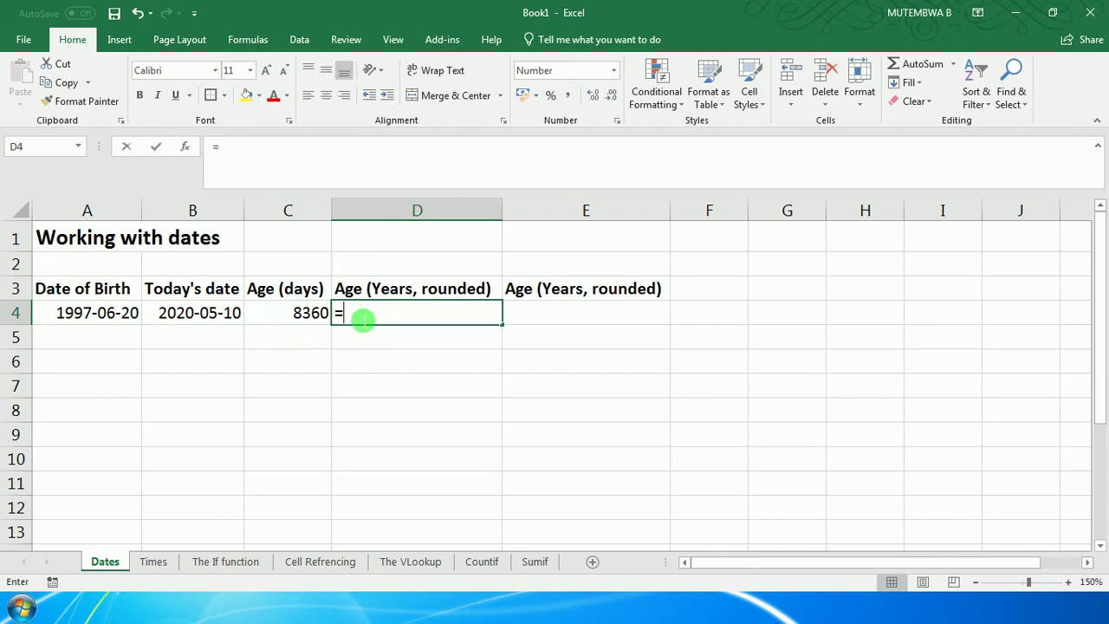
click(316, 317)
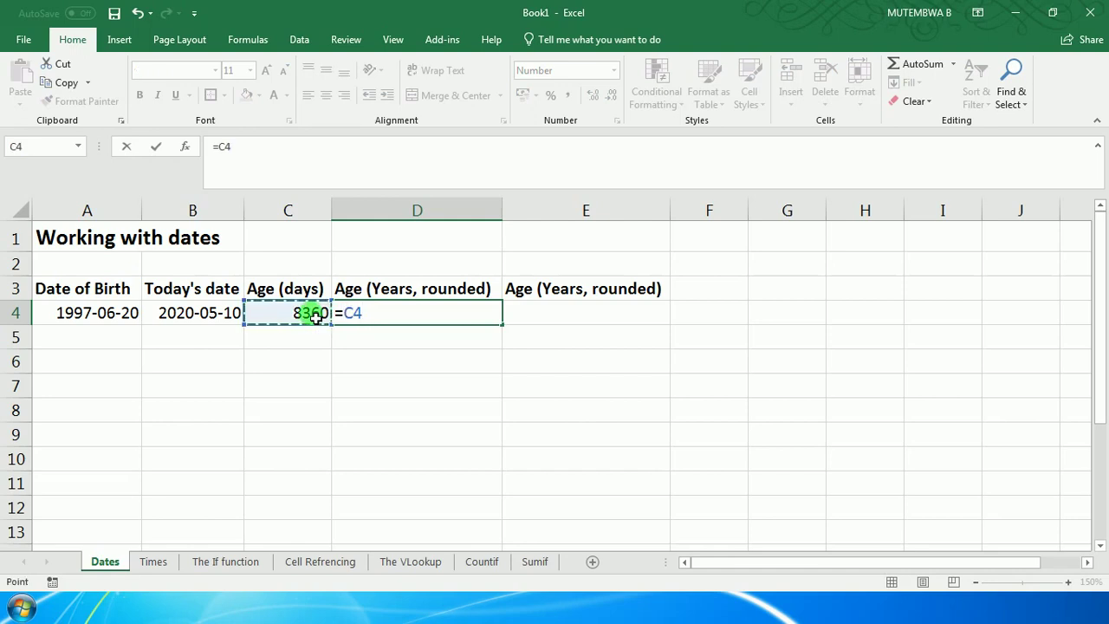
text(/365)
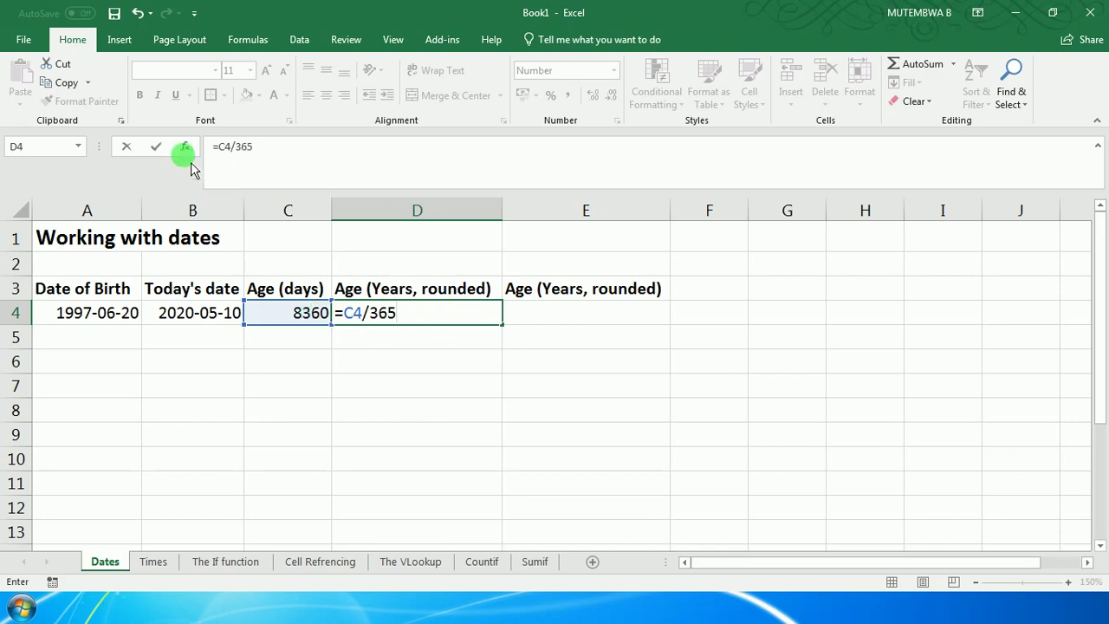
click(156, 149)
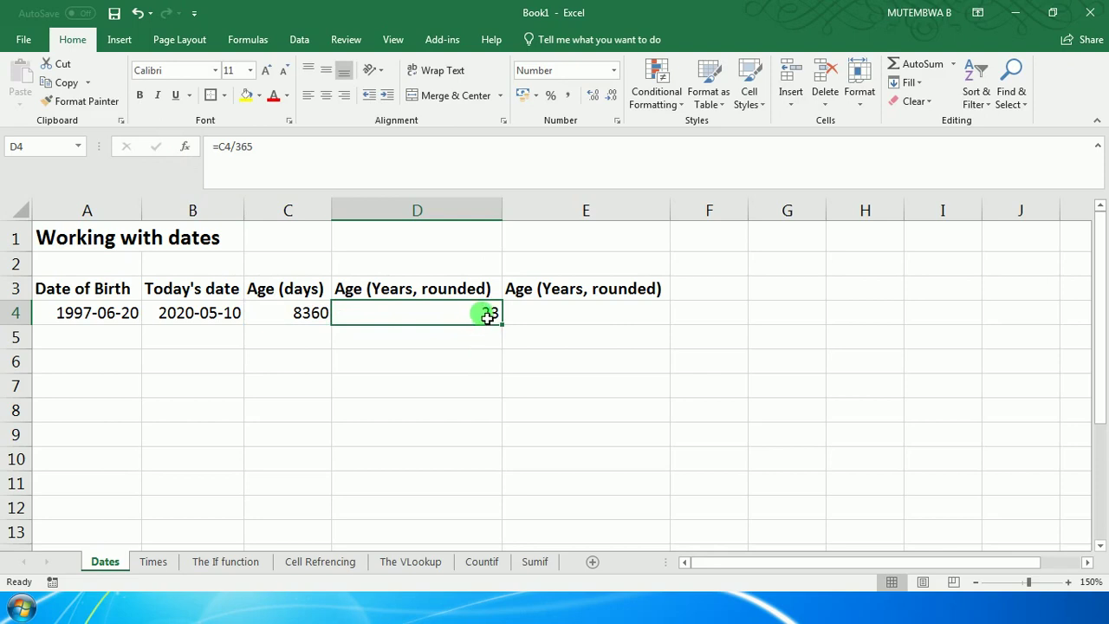
Step: Increase the displayed decimal places of the age in cell D4 to ten
click(596, 98)
click(596, 97)
triple_click(596, 97)
triple_click(596, 97)
click(596, 97)
click(601, 100)
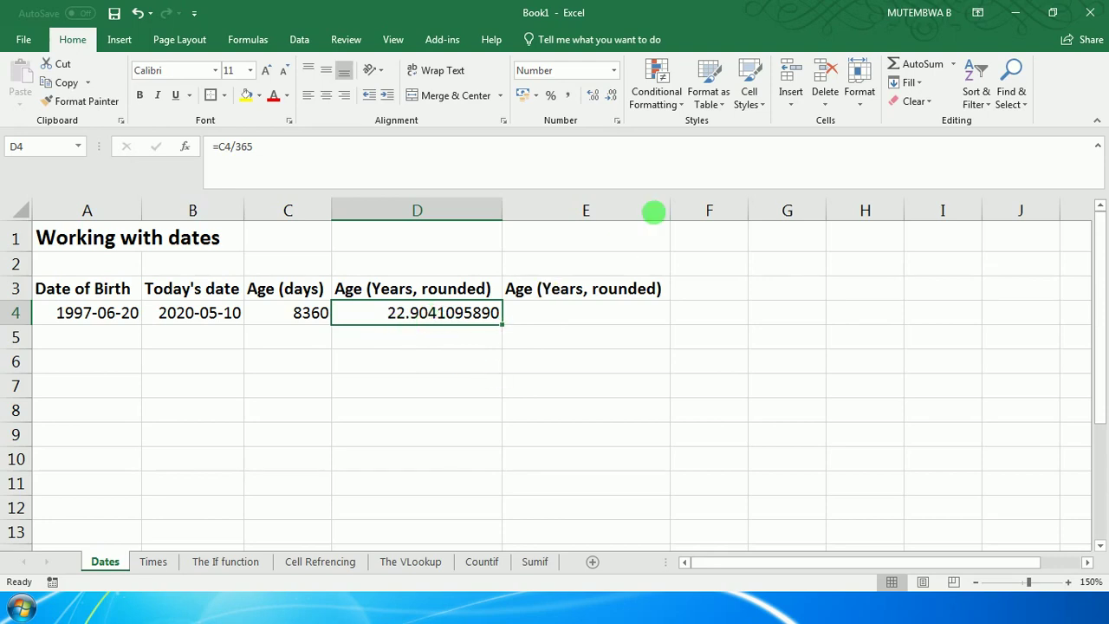
Step: Decrease the displayed decimal places of the age in cell D4 to zero
click(616, 106)
click(616, 107)
click(617, 106)
click(616, 106)
click(616, 107)
click(617, 107)
click(617, 107)
click(612, 95)
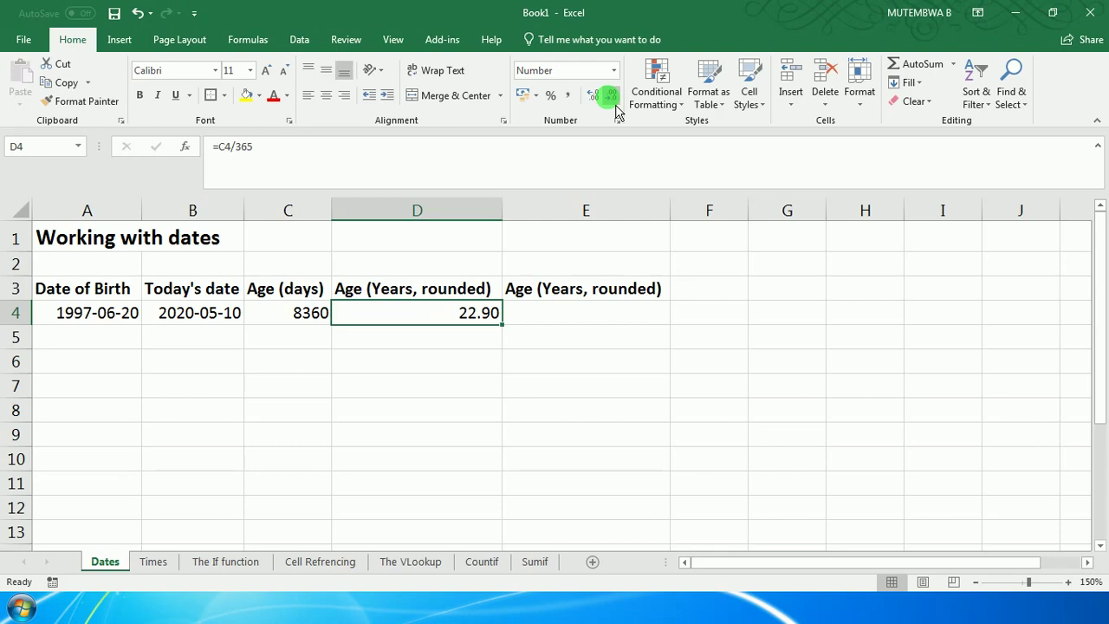
click(612, 95)
click(616, 105)
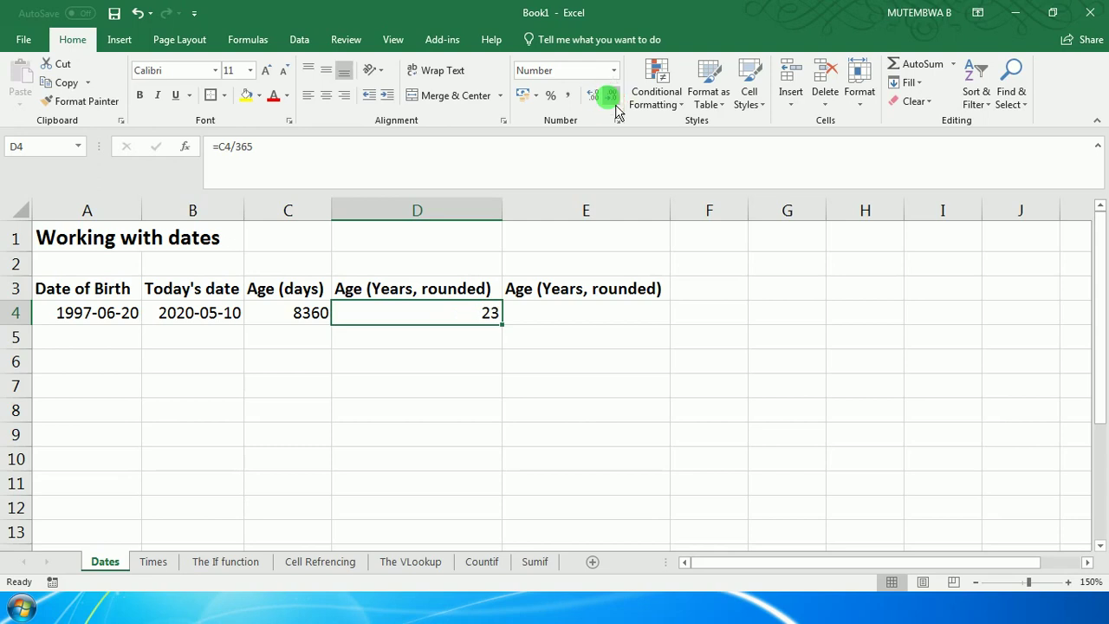
Step: Calculate the rounded age in years in cell E4 with the formula =ROUND(C4/365,0)
click(555, 318)
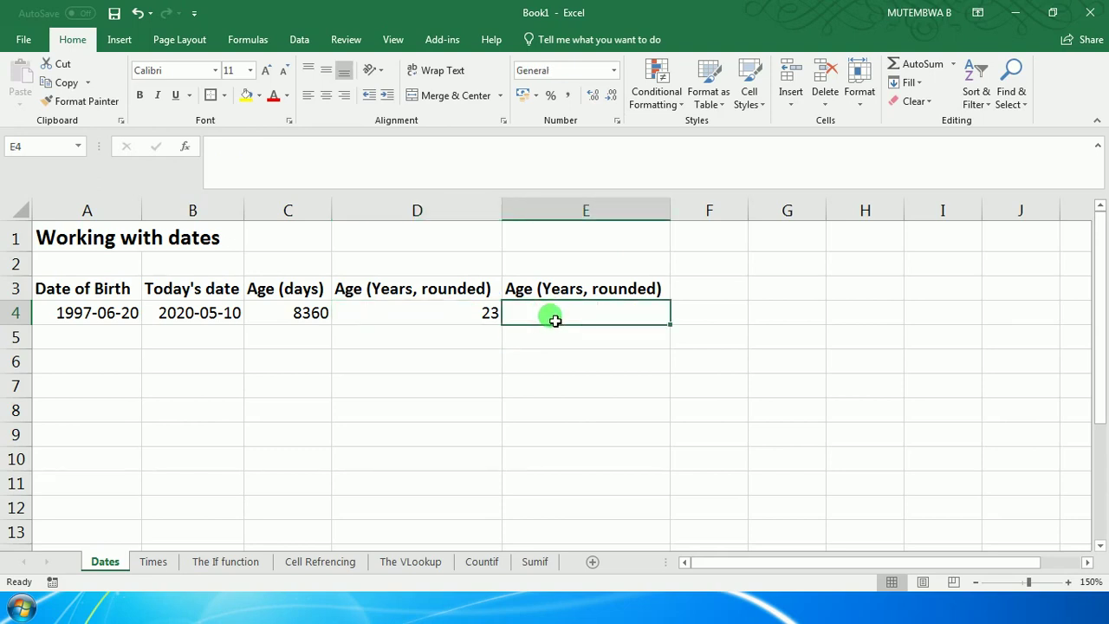
text(=)
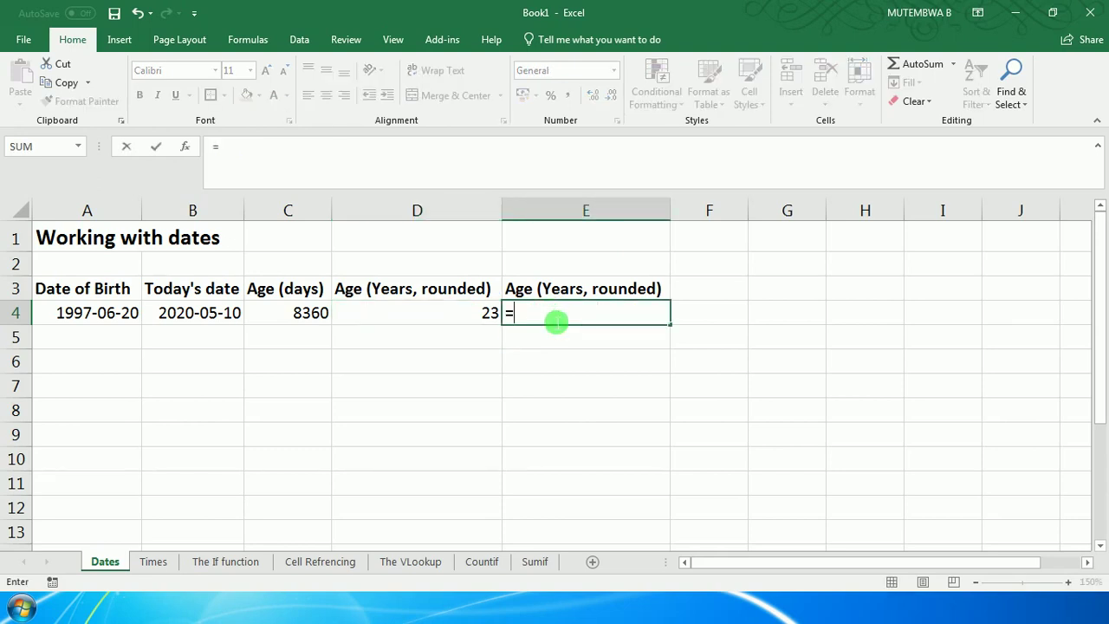
text(round)
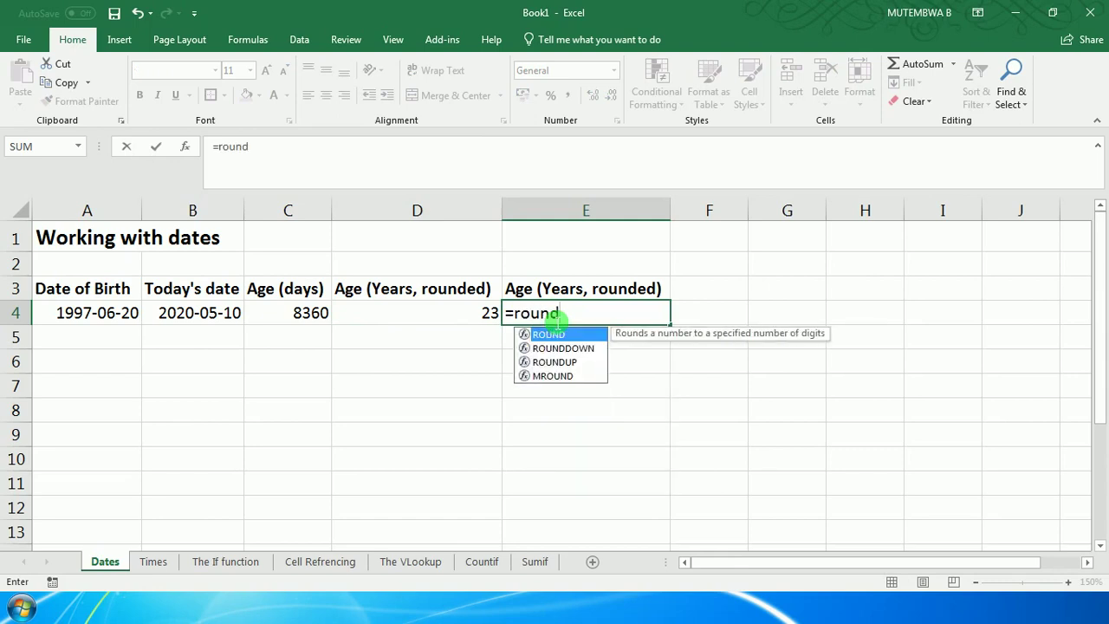
text(()
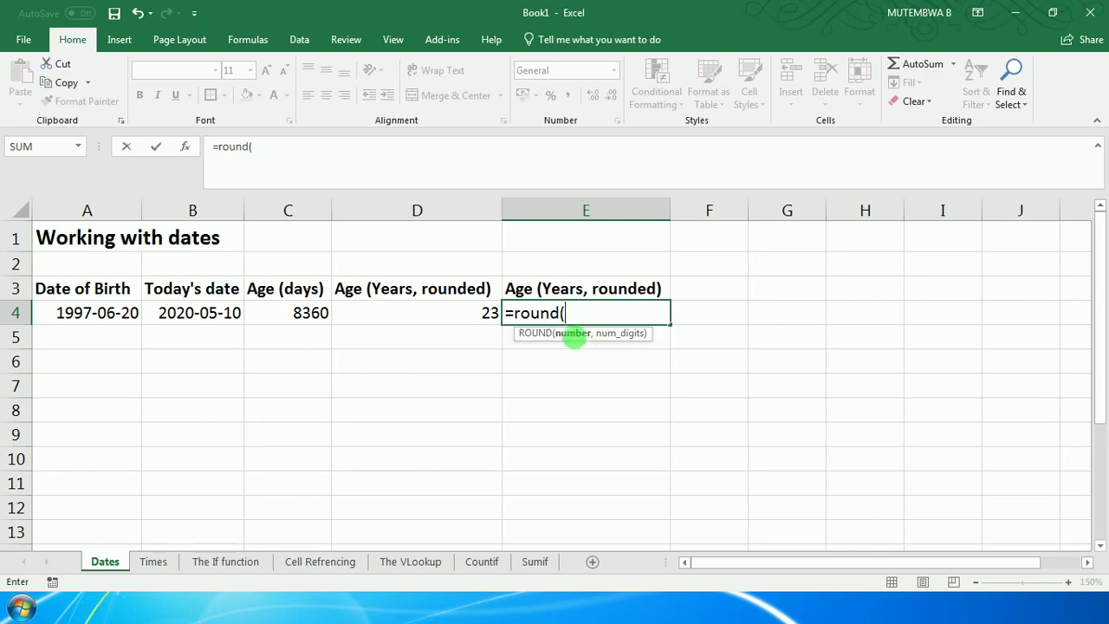
click(309, 313)
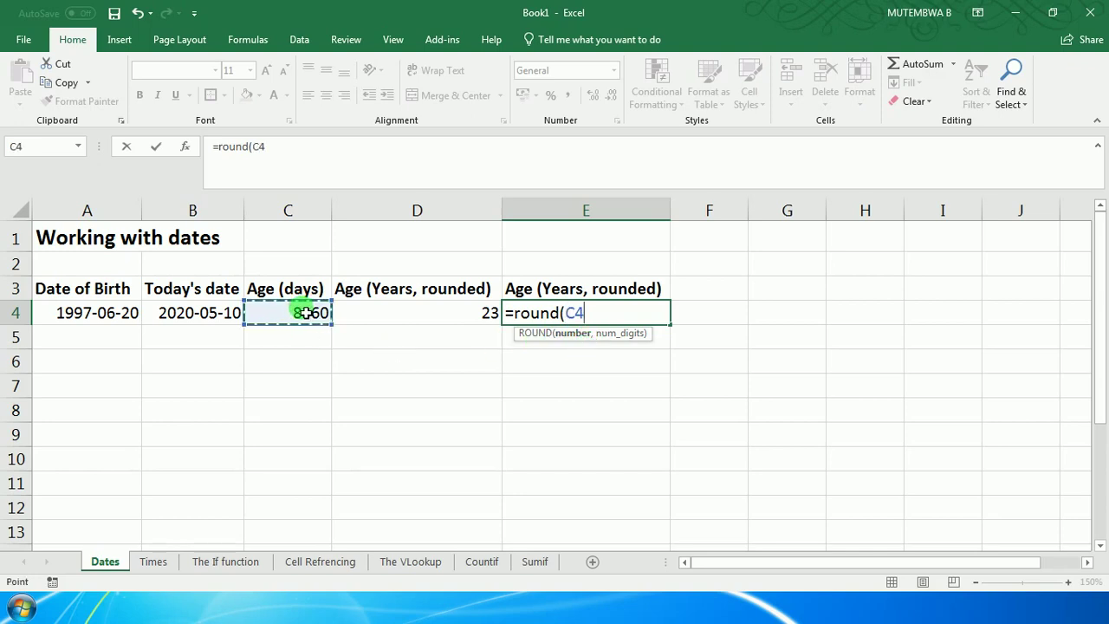
text(/)
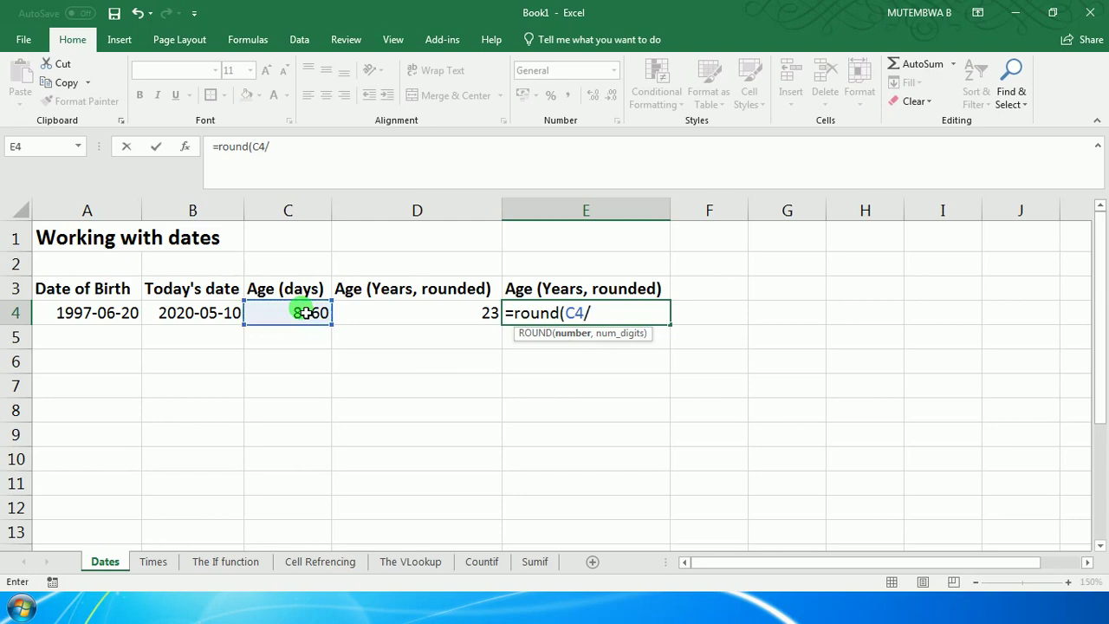
text(365)
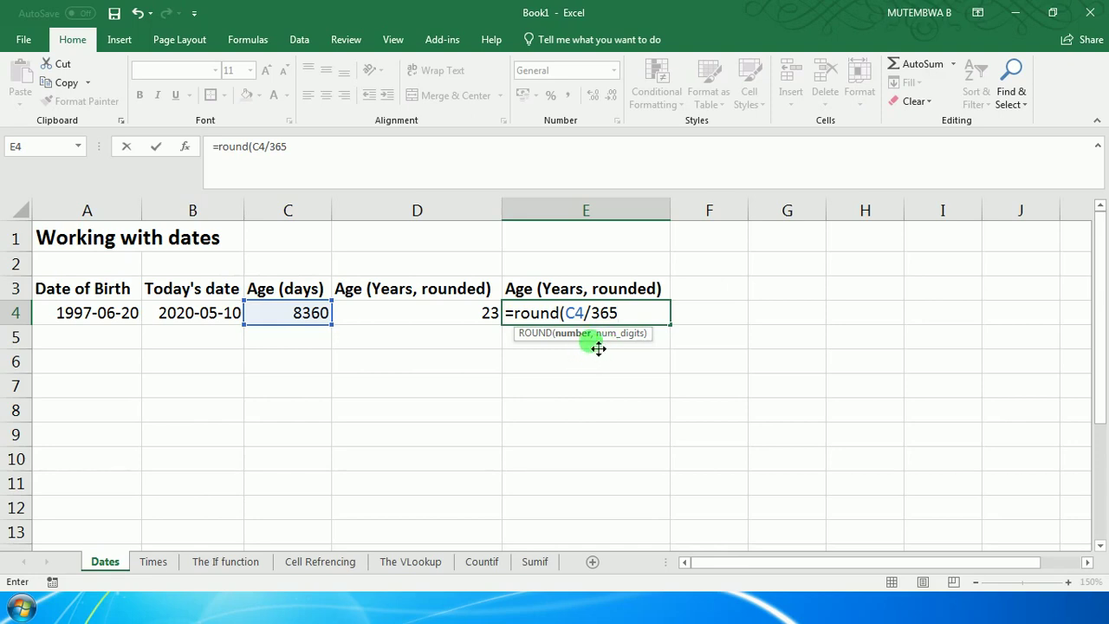
text(,)
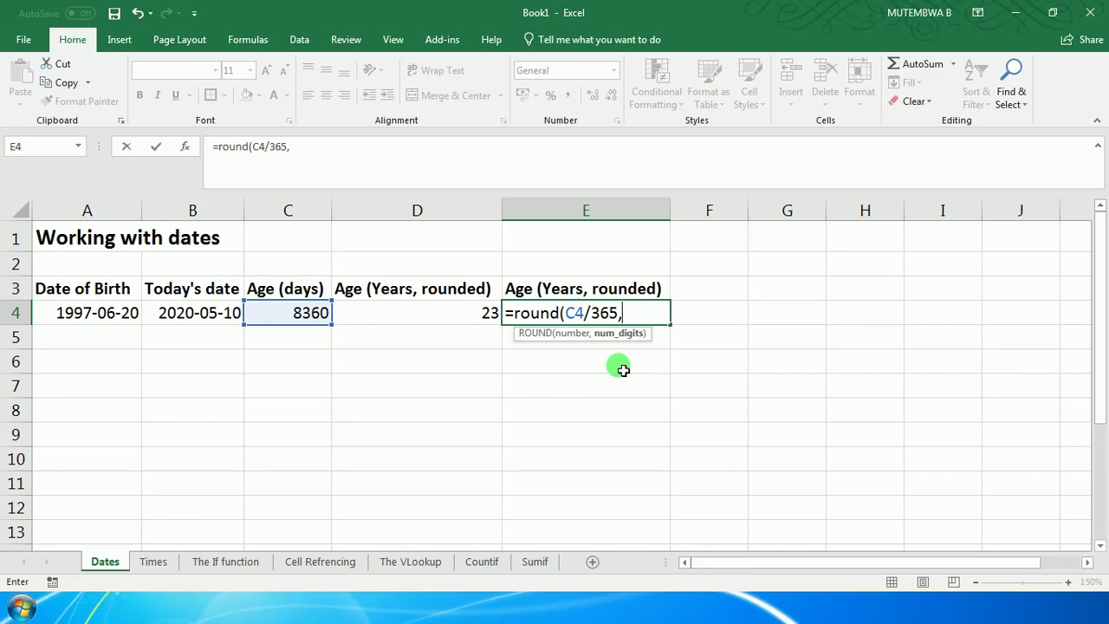
text(0))
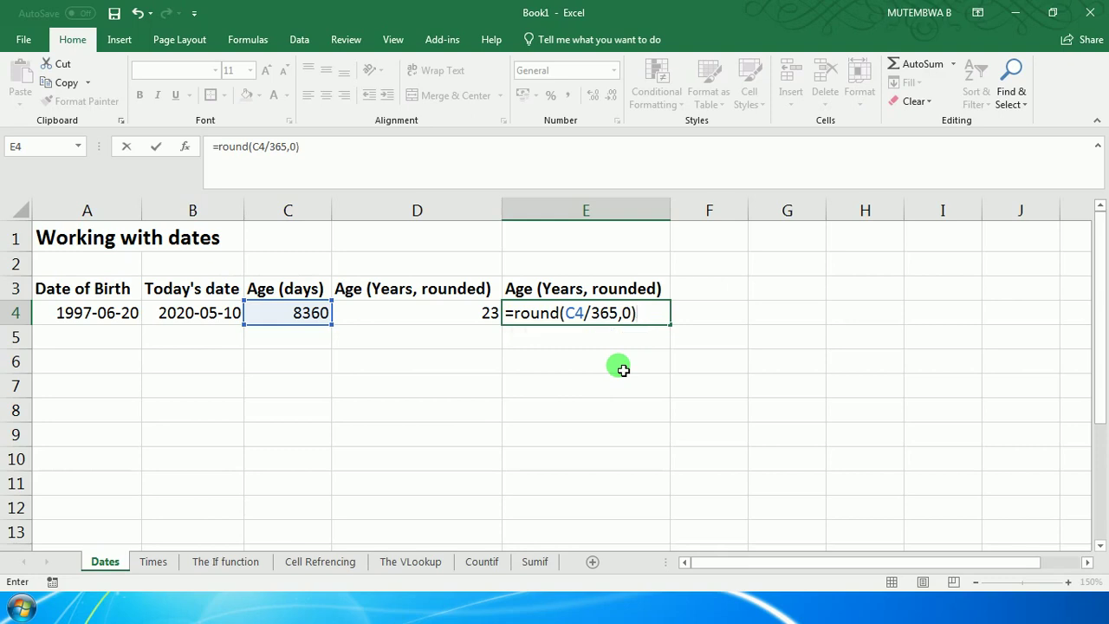
click(156, 147)
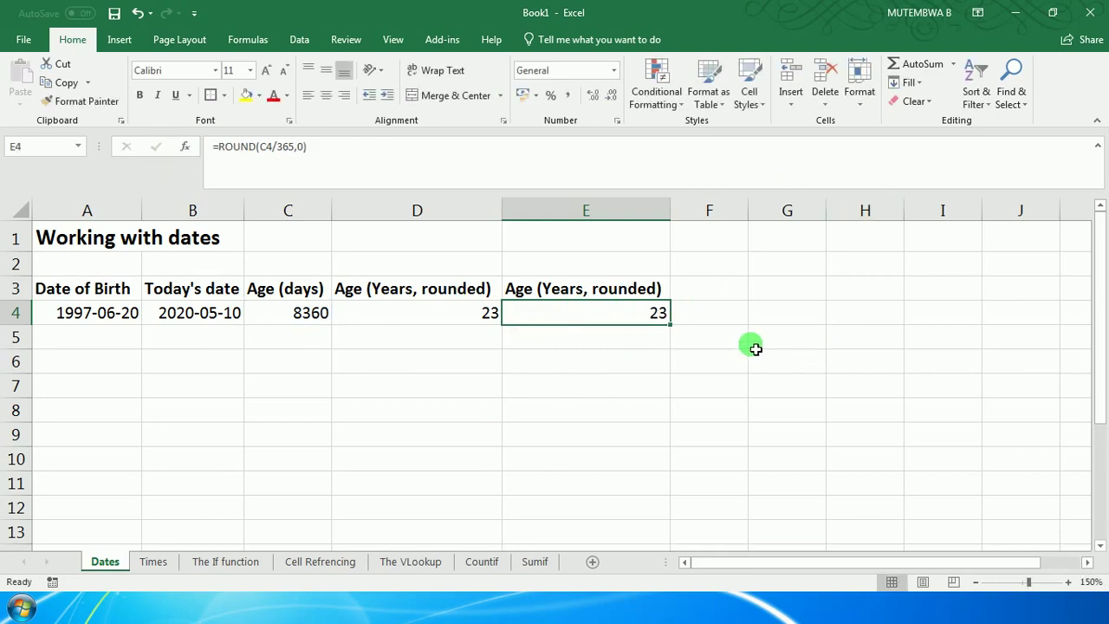